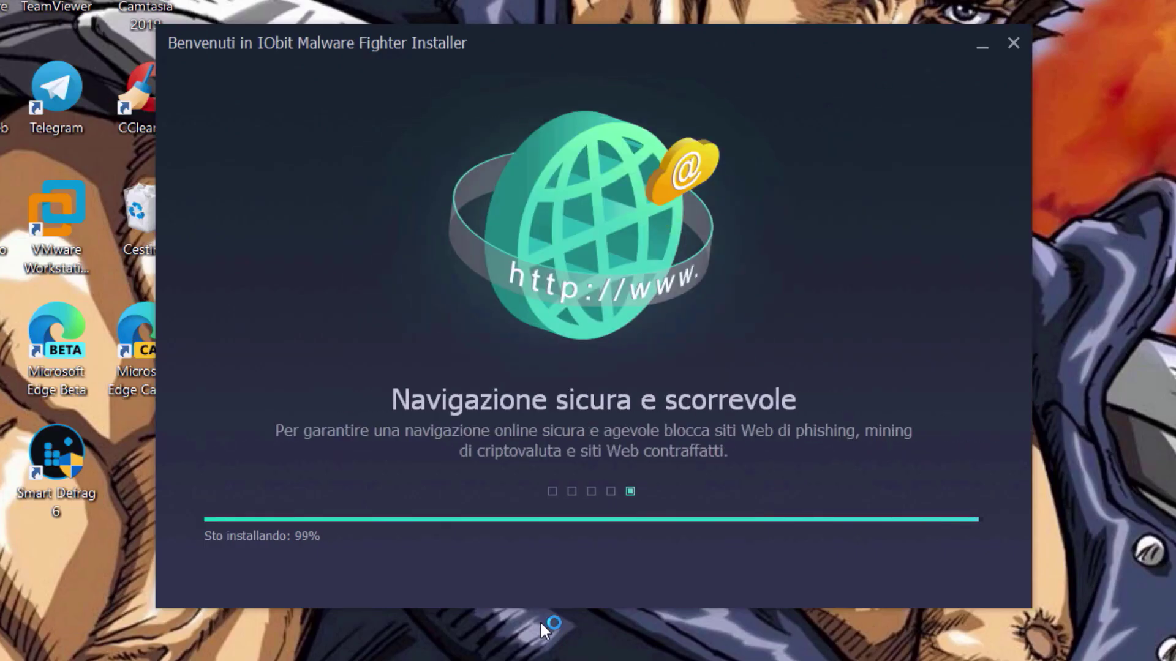
- Run IObit Malware Fighter from the completed installer
left_click(475, 491)
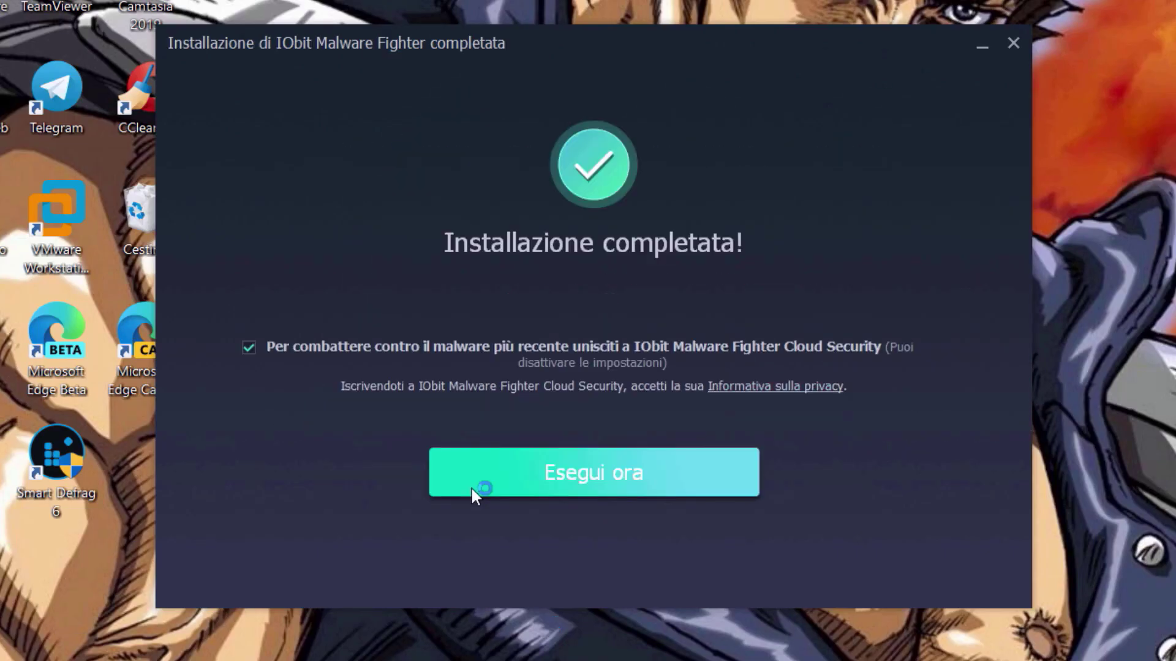
left_click(478, 490)
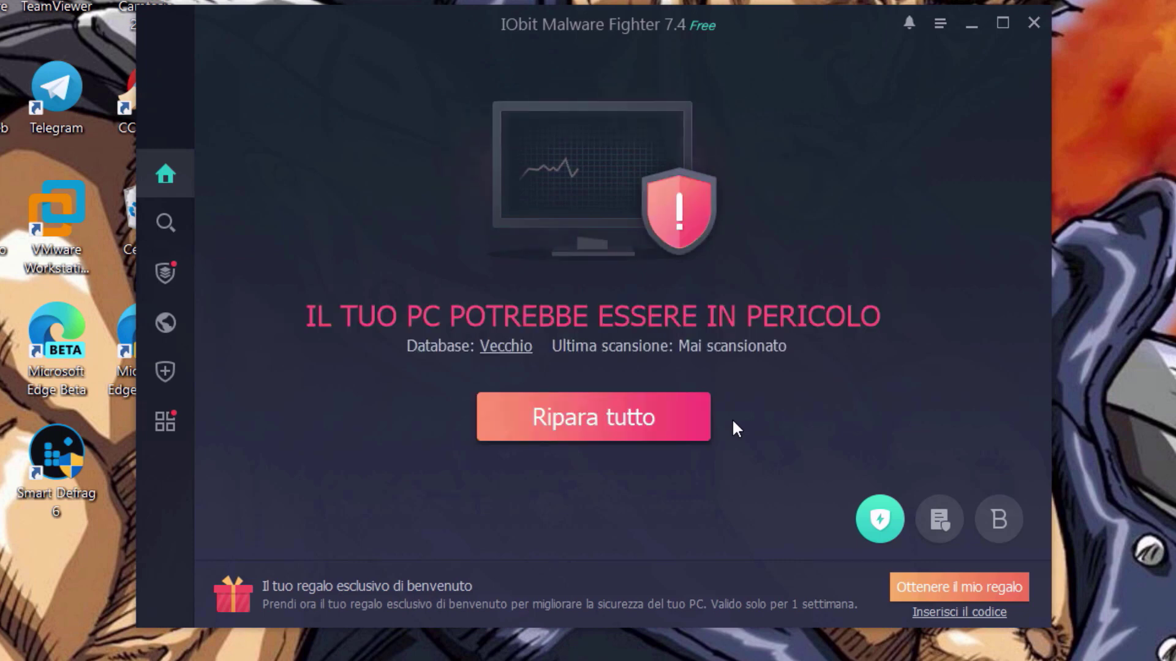
- Activate the Pro version with the licence code and dismiss the offer to enable the BitDefender and Anti-Ransomware engines
left_click(958, 613)
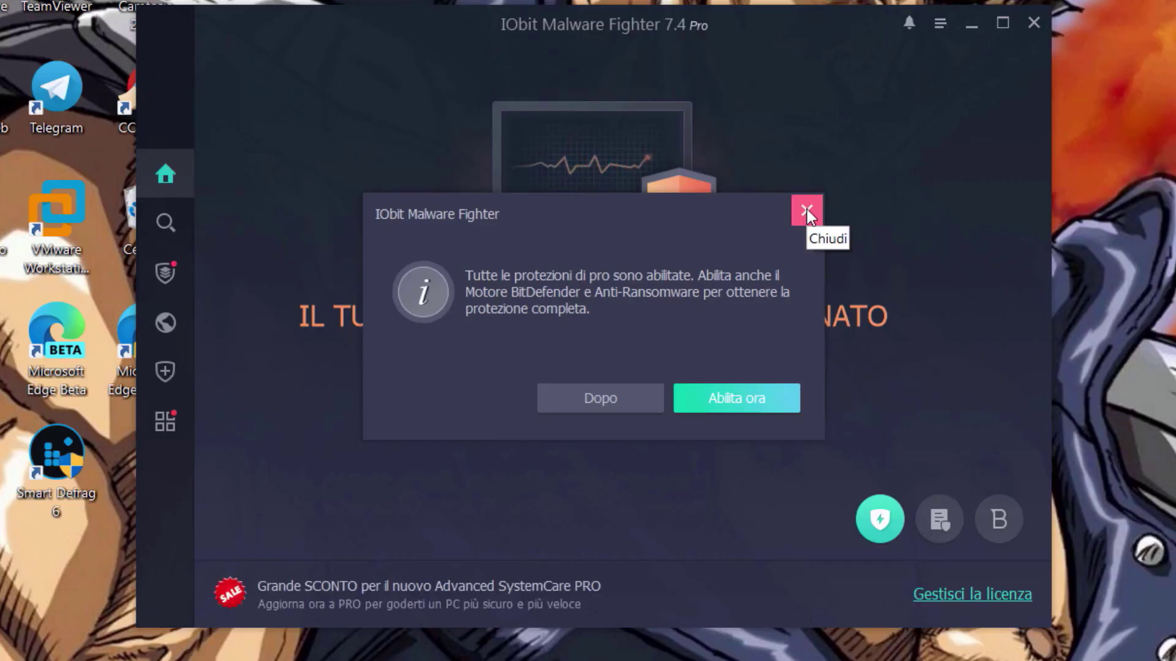
left_click(807, 211)
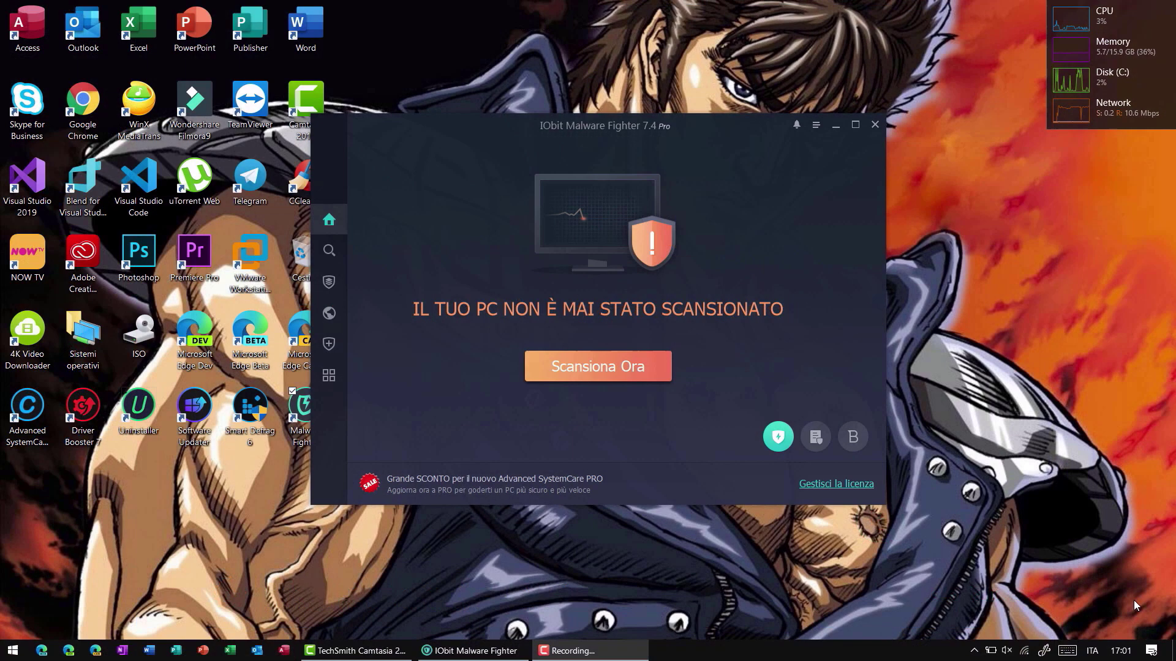
- Run the first malware scan of the computer and return to the home page
left_click(624, 375)
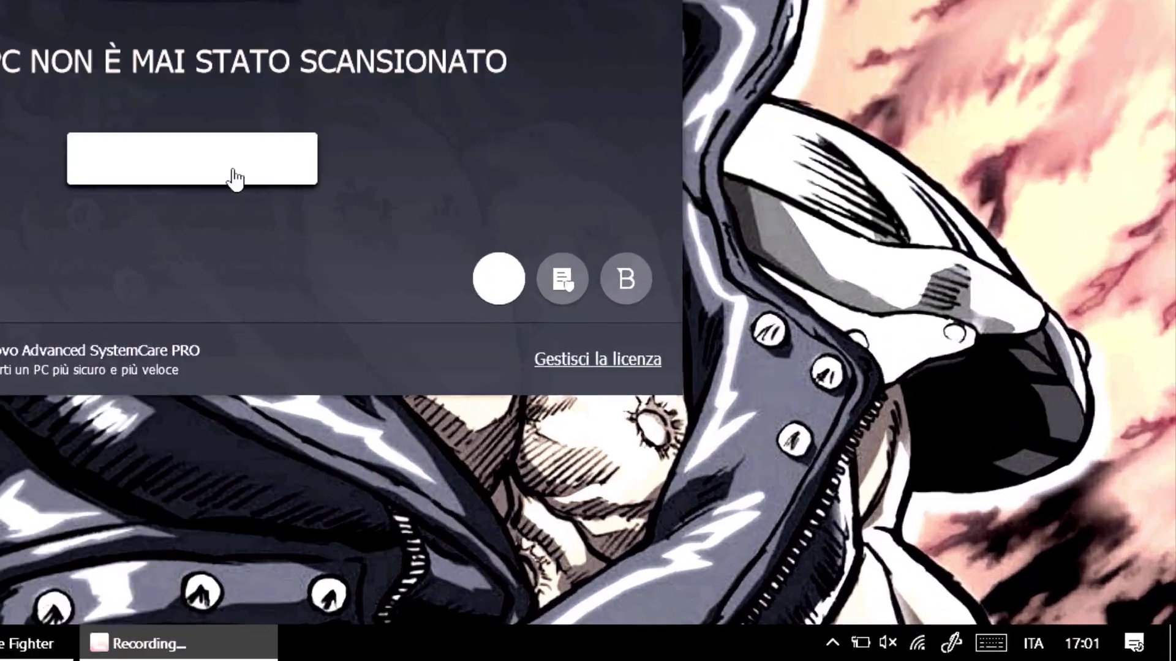
left_click(236, 178)
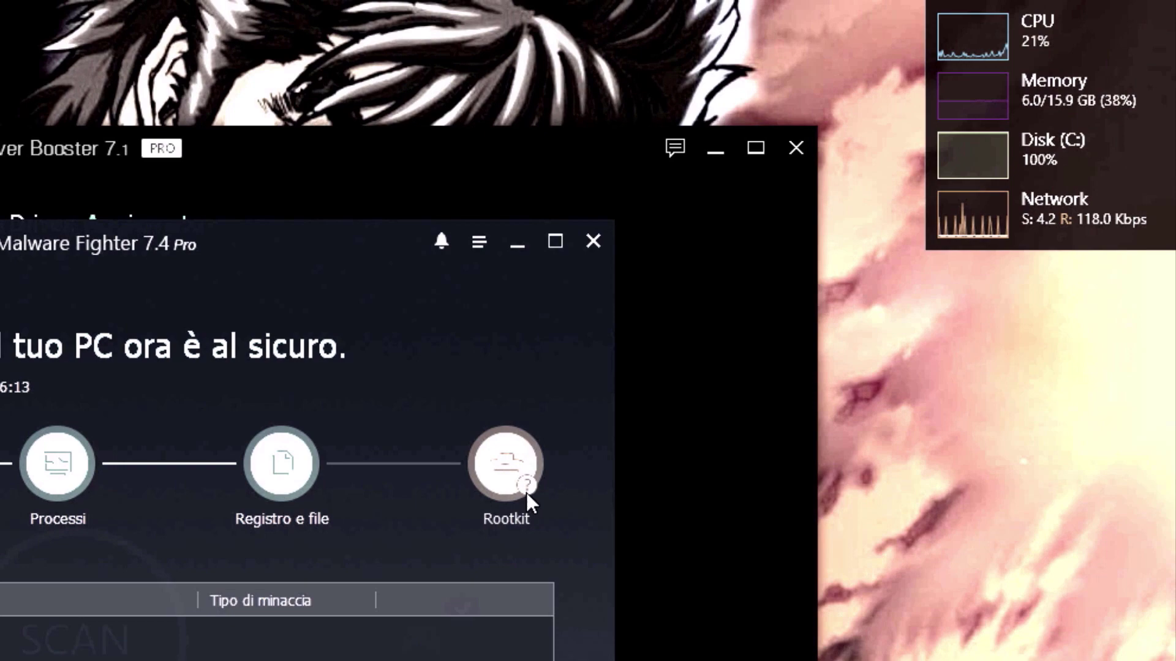
mouse_move(529, 489)
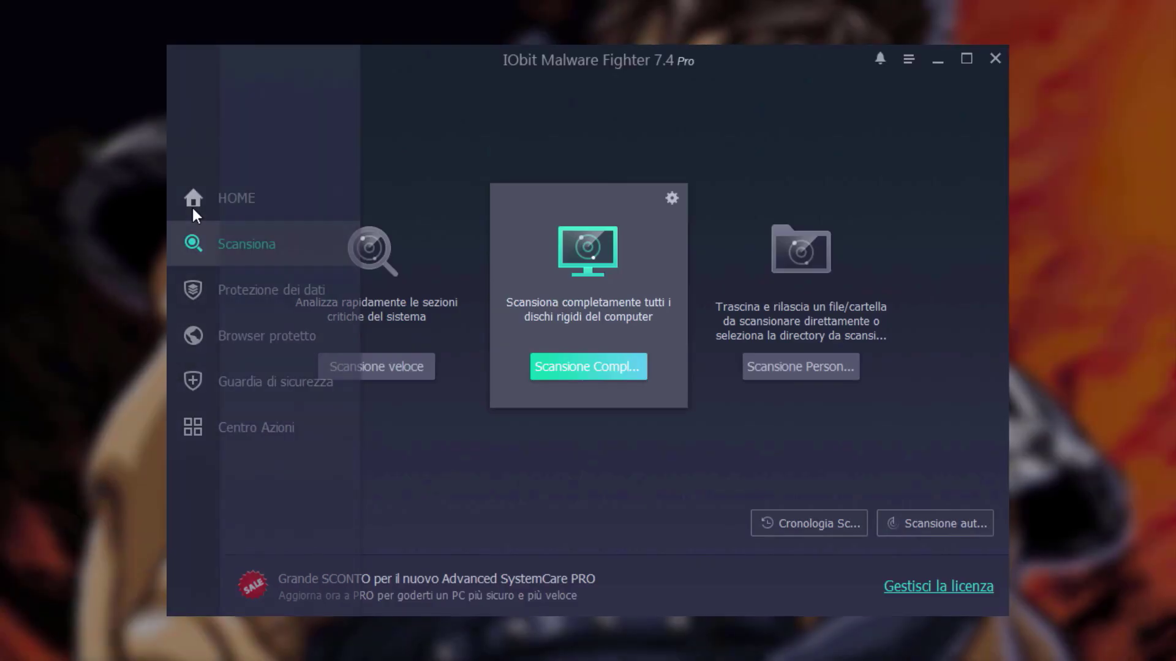
left_click(194, 208)
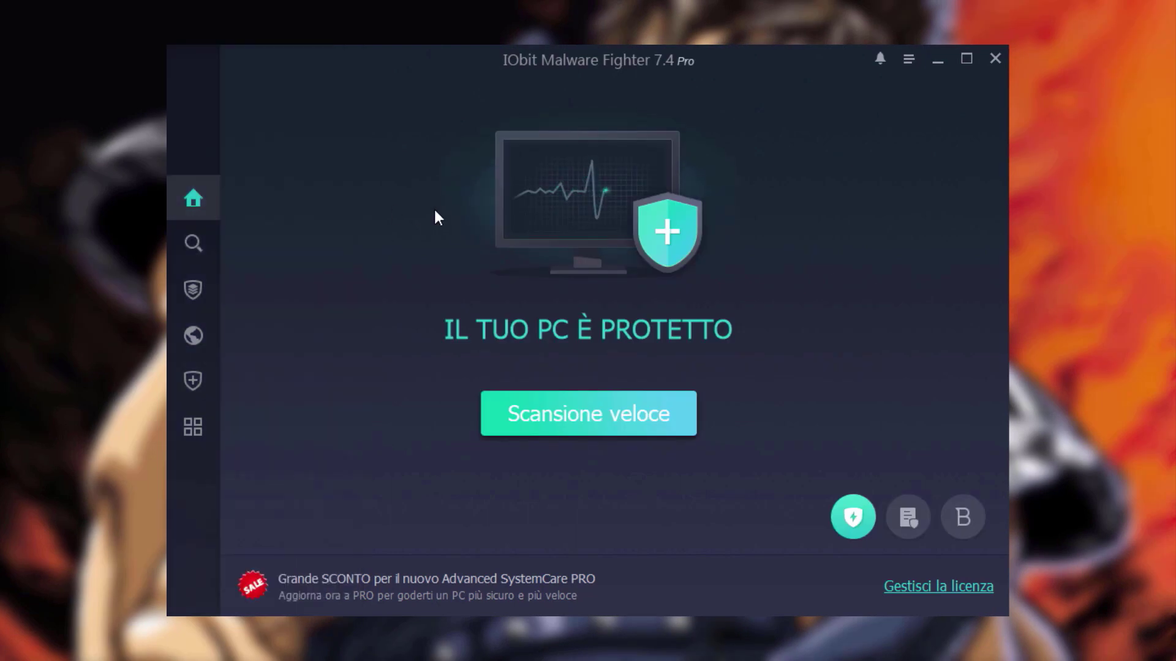
- Review the scan history and the automatic scan settings from the Scansiona section, leaving both without changes
mouse_move(193, 205)
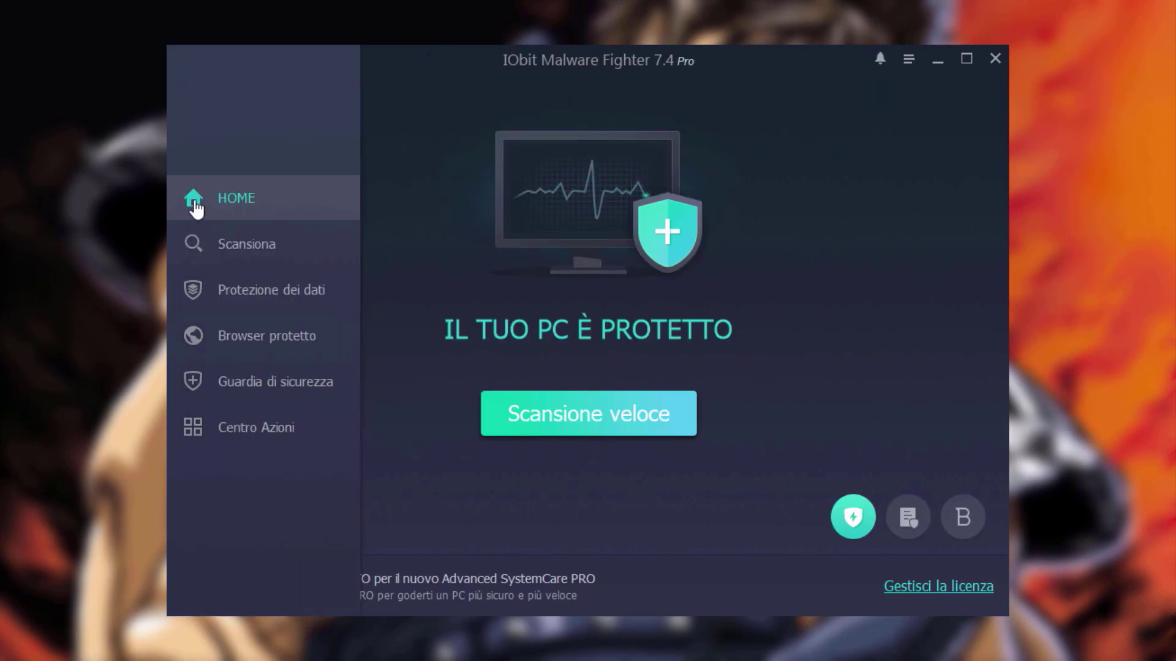
left_click(196, 262)
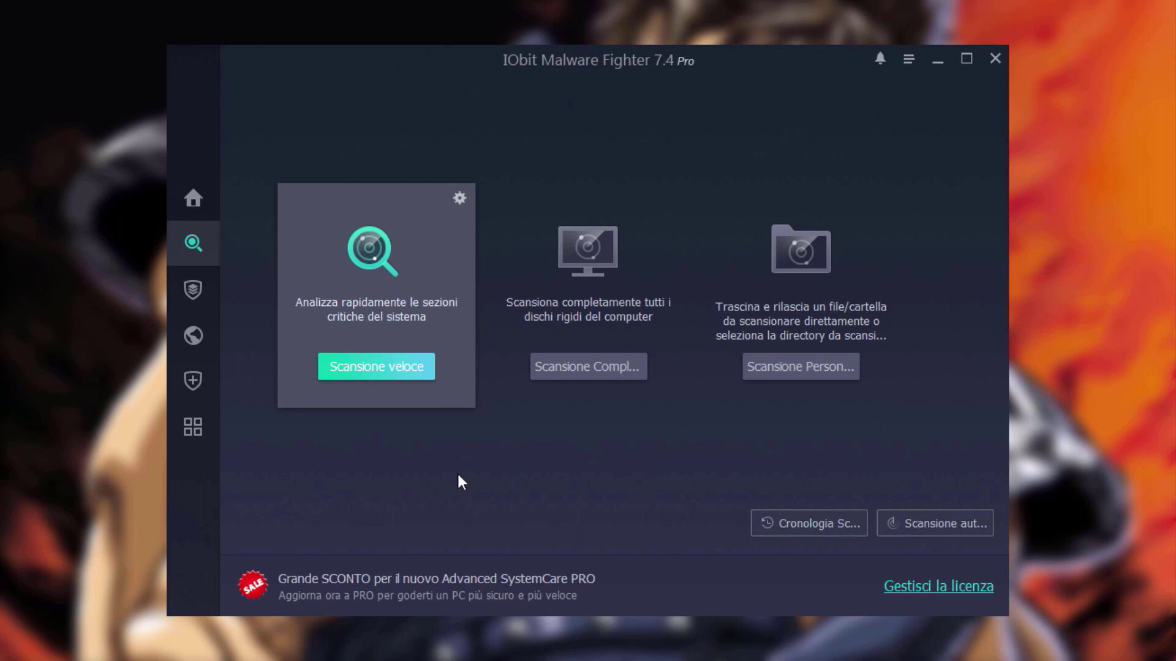
left_click(834, 536)
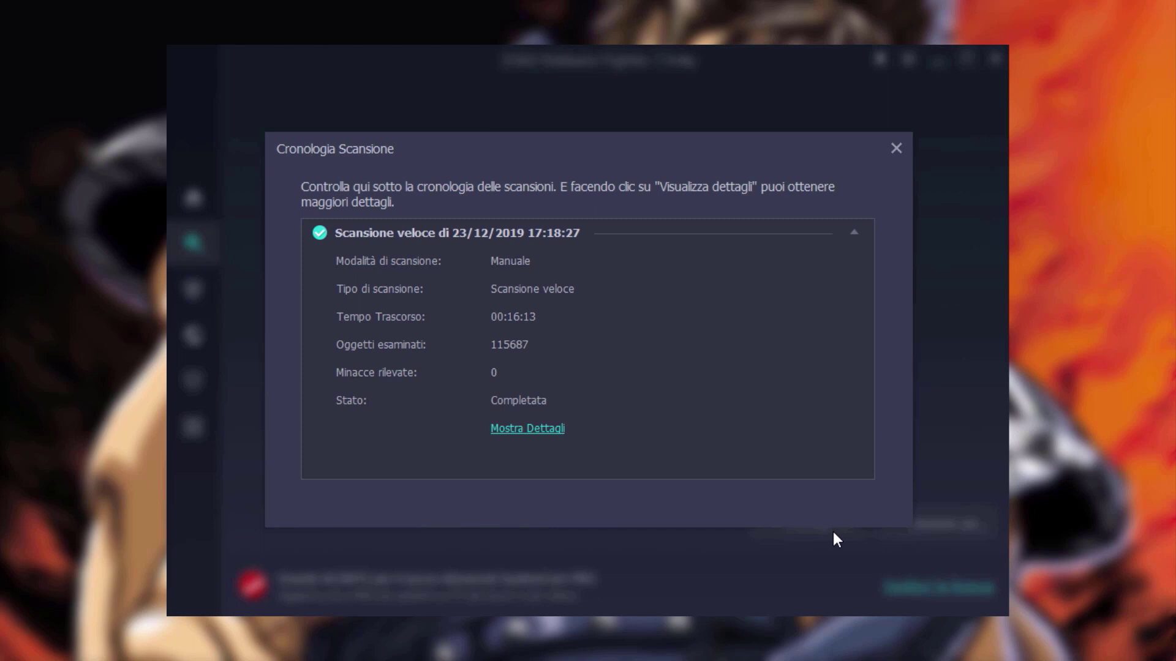
left_click(895, 147)
left_click(943, 532)
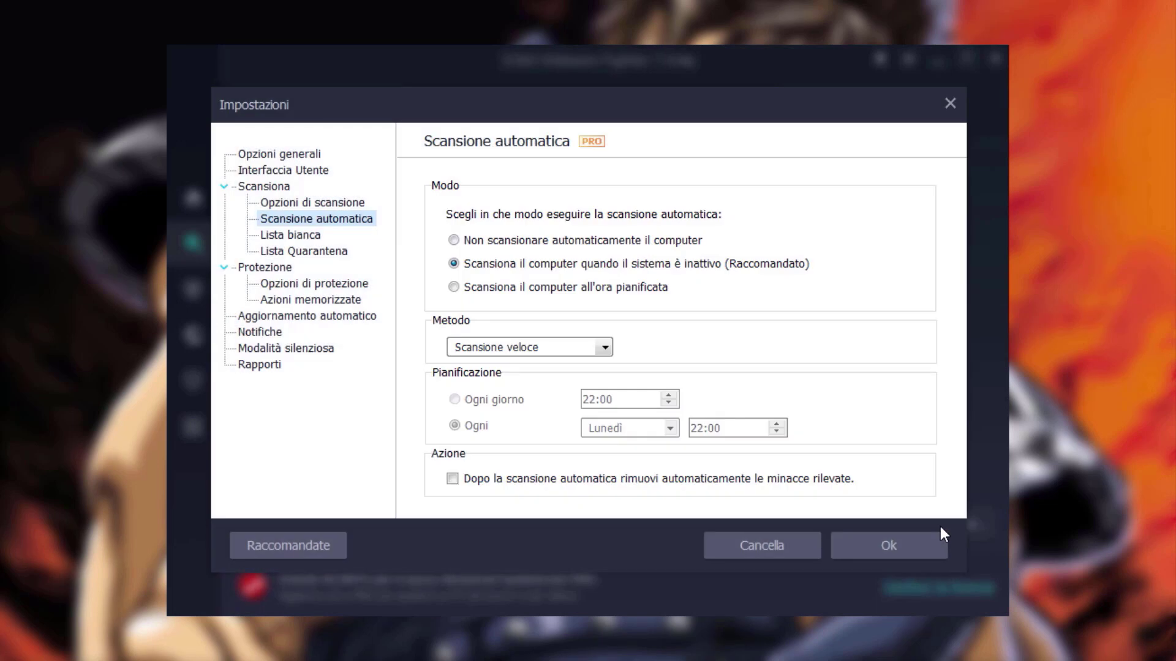
left_click(946, 98)
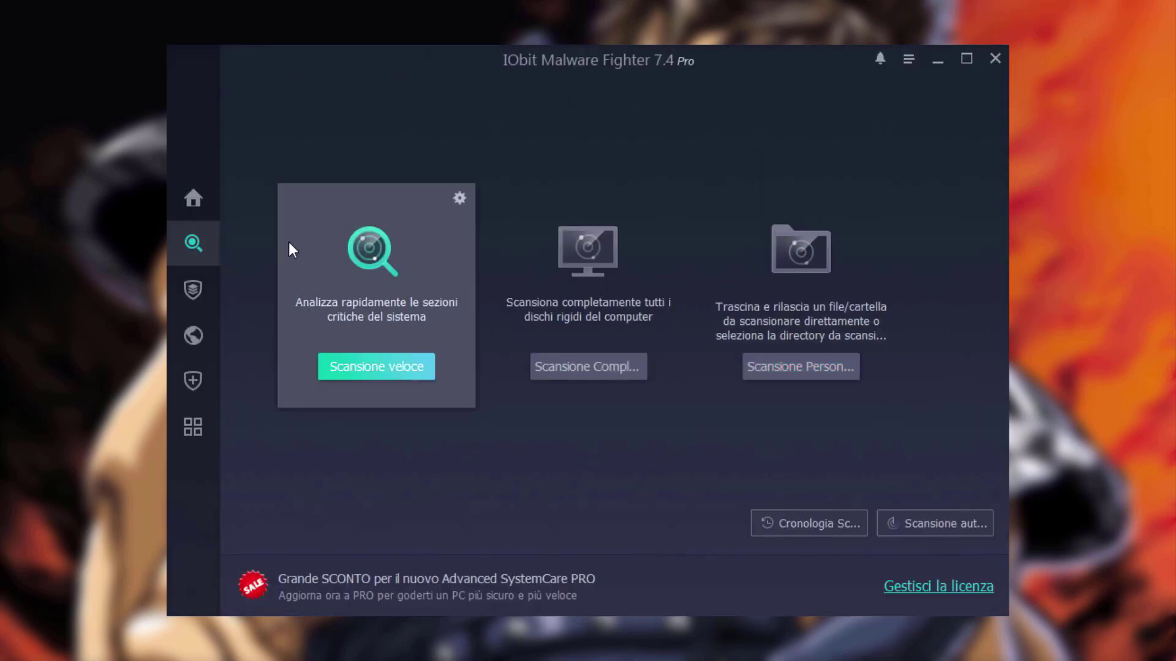
- Enable the Motore Anti-ransomware in the Protezione dei dati section
left_click(207, 293)
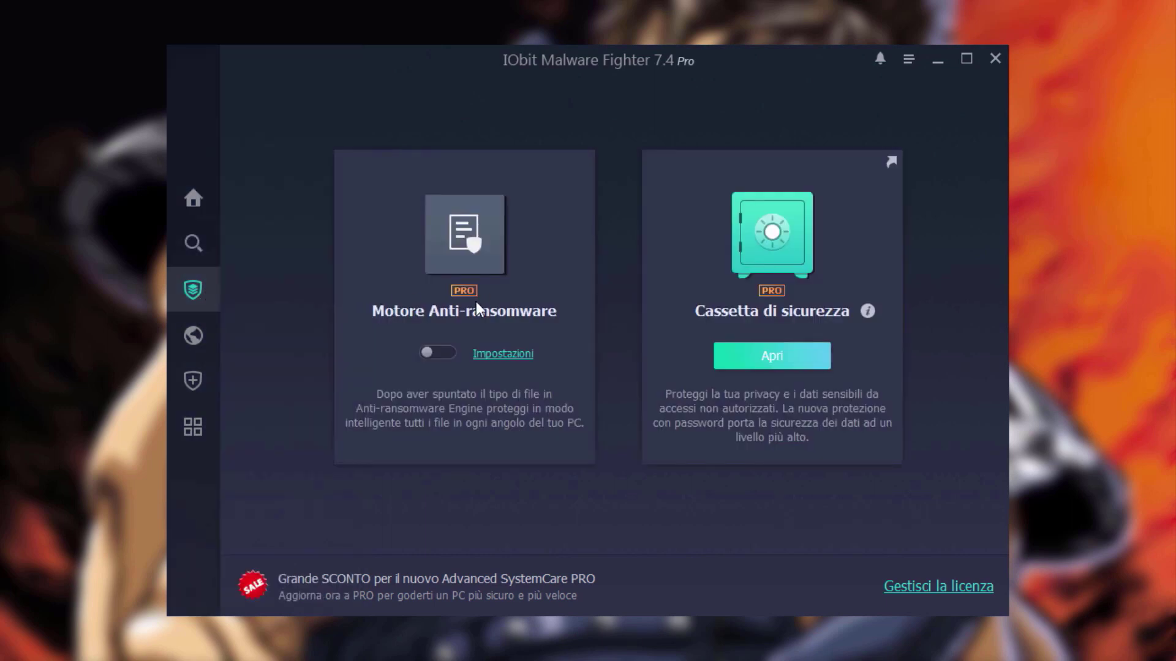
left_click(438, 355)
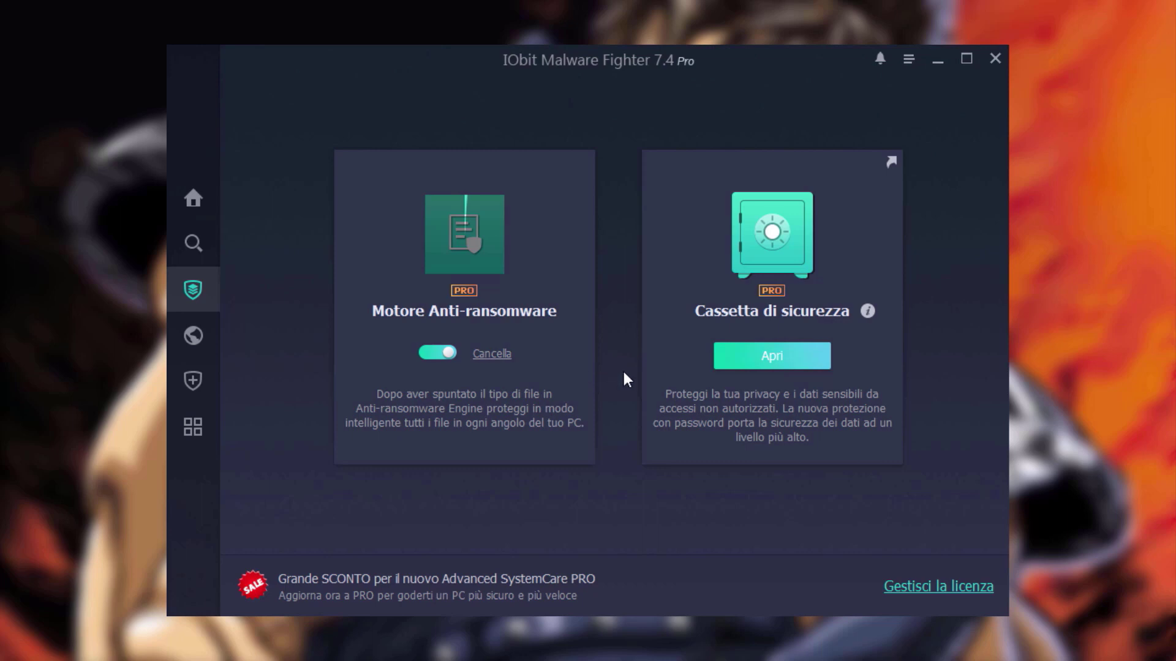
- View the password protection setup of the Cassetta di sicurezza and close it without entering anything
left_click(769, 361)
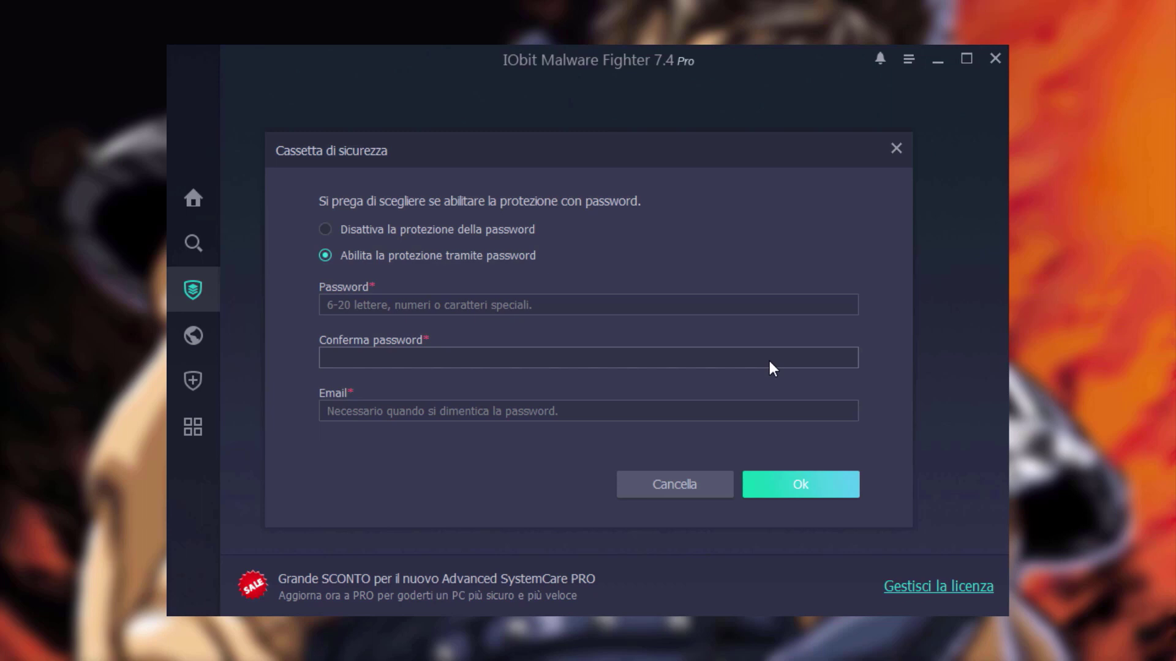
left_click(771, 309)
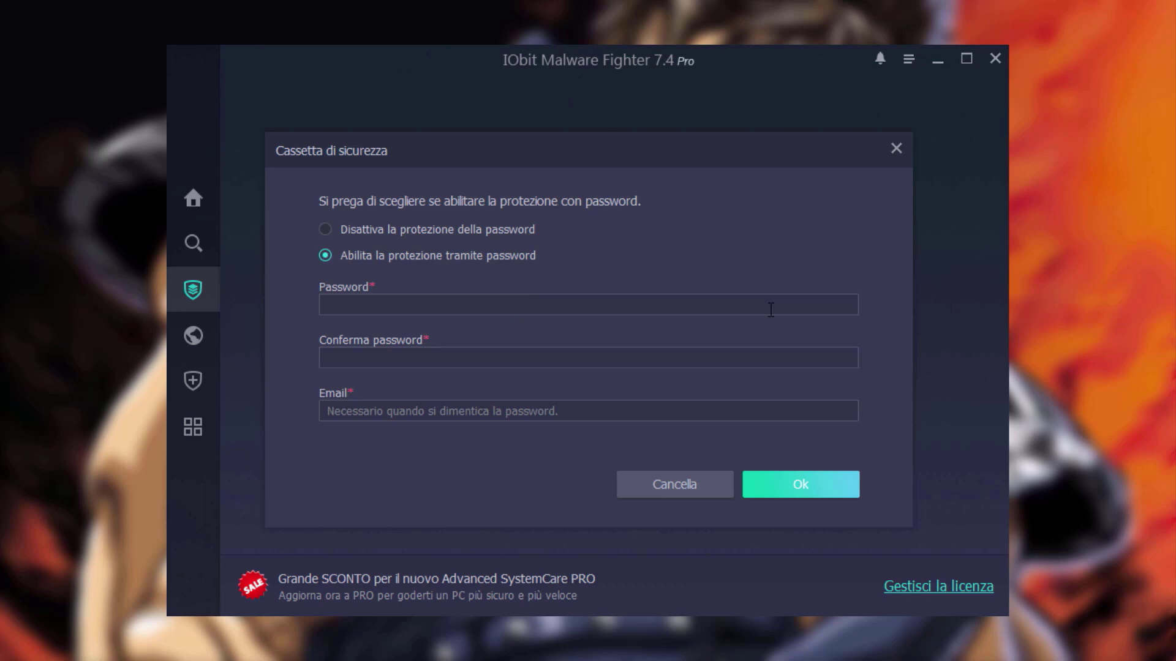
left_click(897, 161)
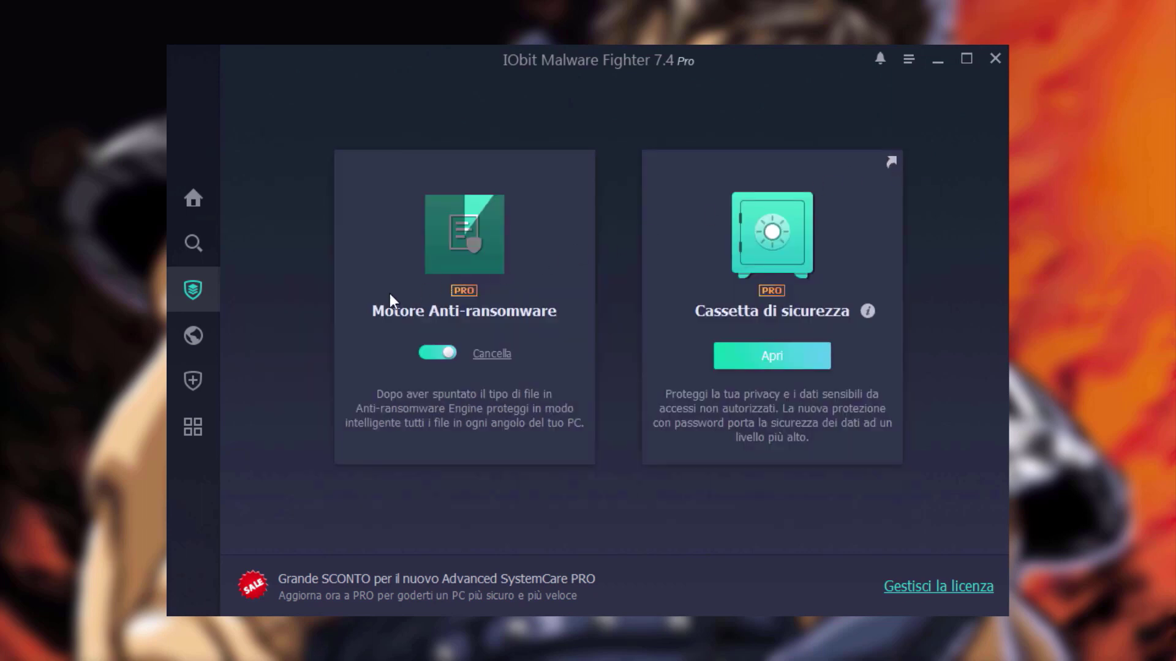
- Look over the Browser protetto options and enable the Motore Bitdefender in Guardia di sicurezza
left_click(196, 343)
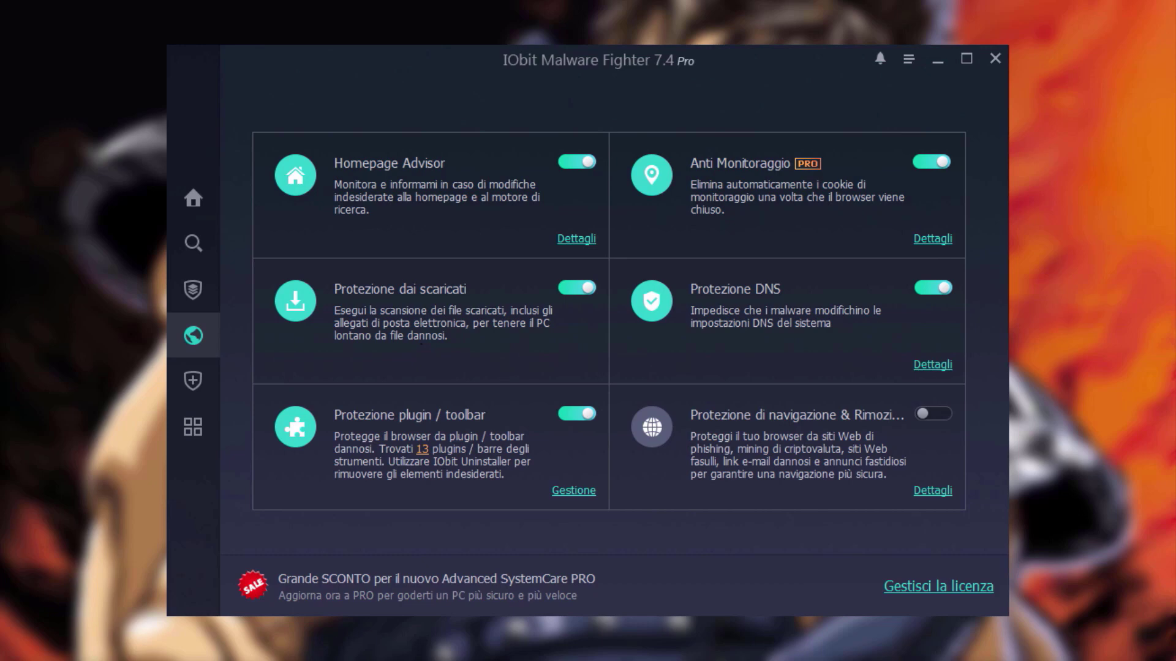
left_click(191, 387)
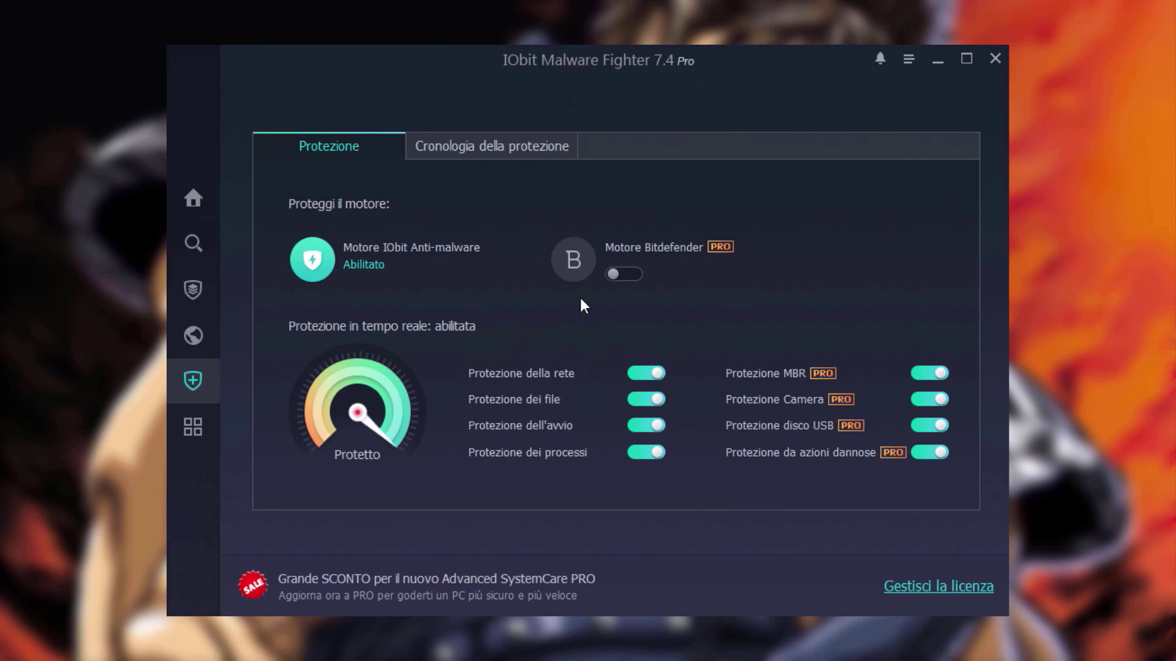
left_click(620, 280)
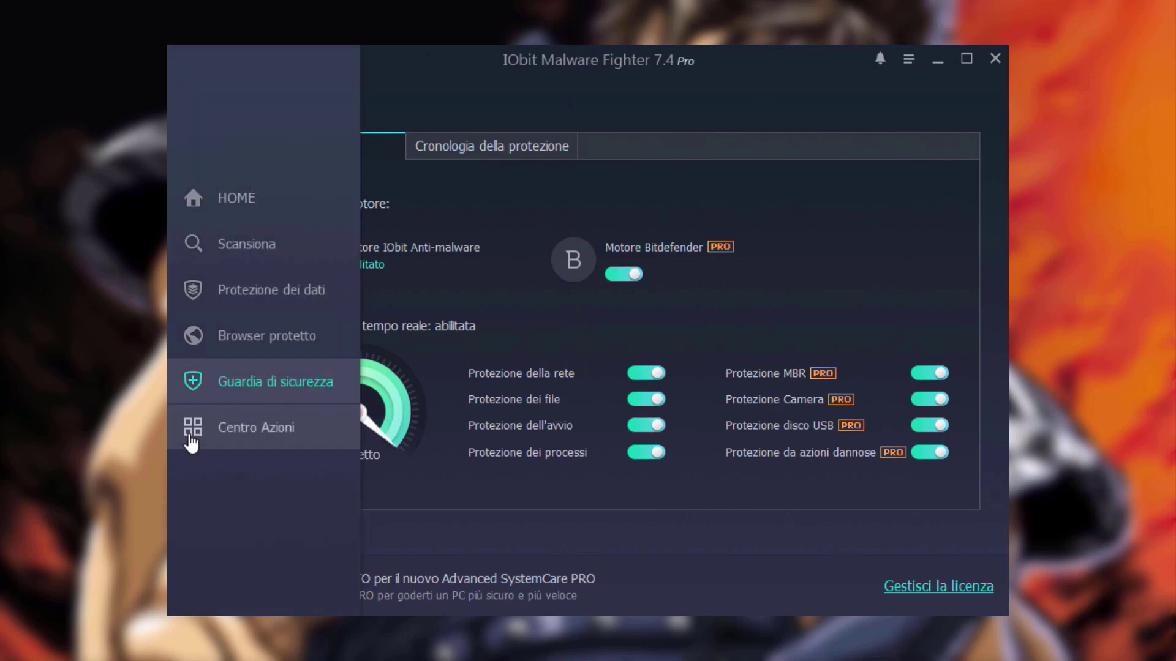
- Review the recommended programs in Centro Azioni and the general and user interface options in the program settings
left_click(192, 441)
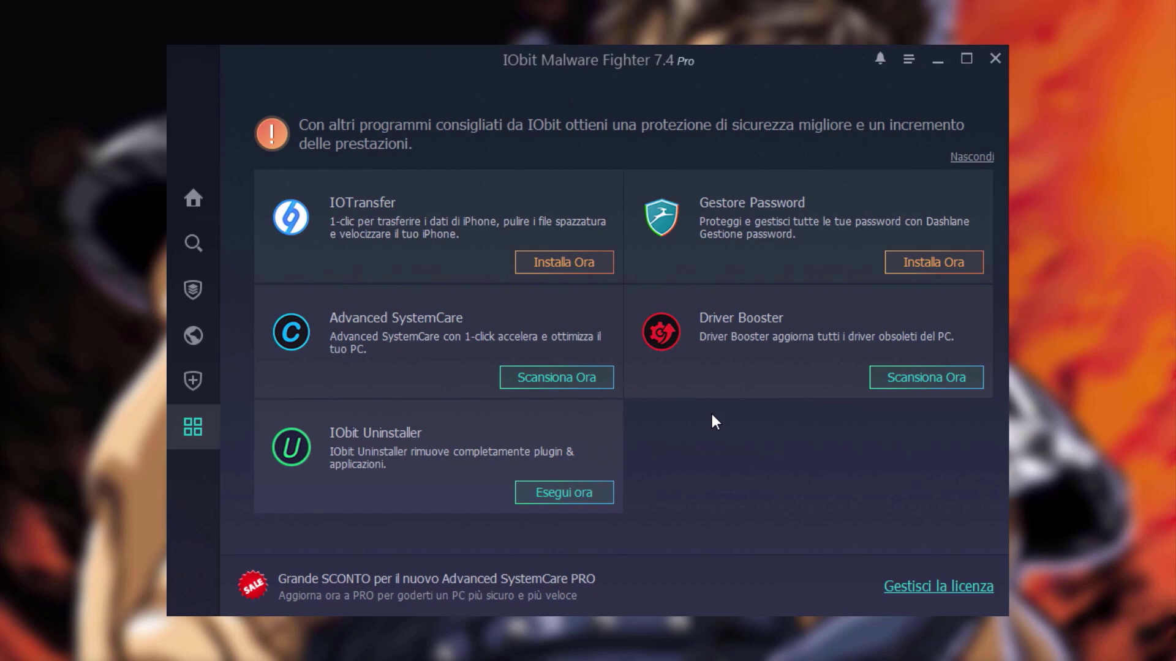
left_click(913, 69)
left_click(913, 97)
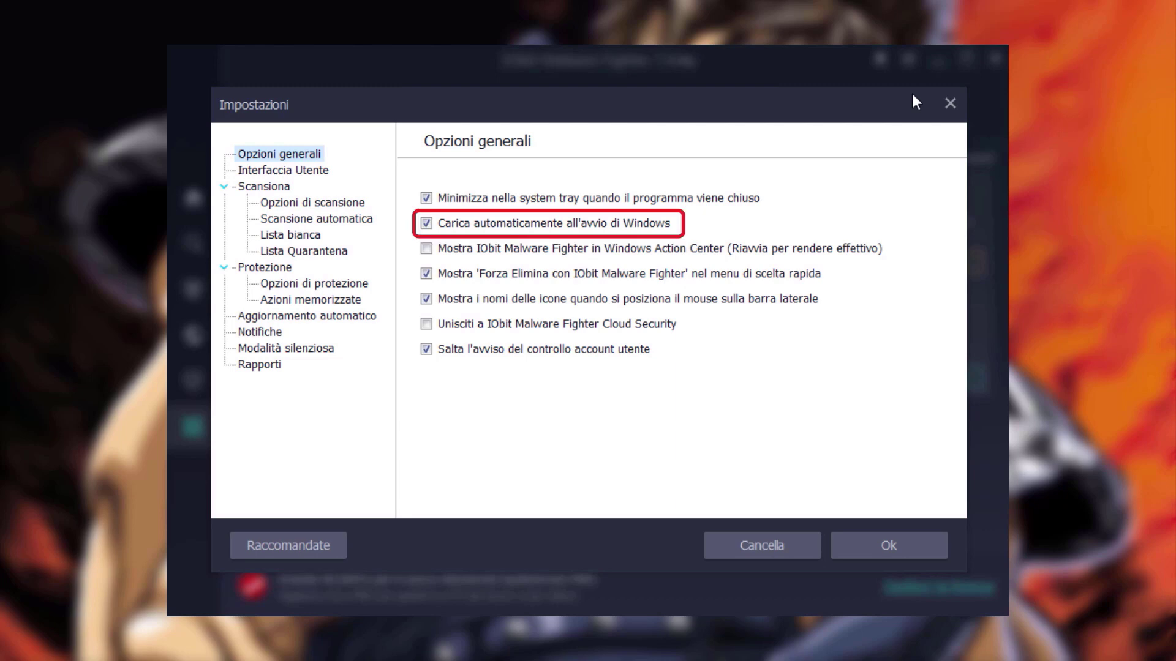
left_click(766, 224)
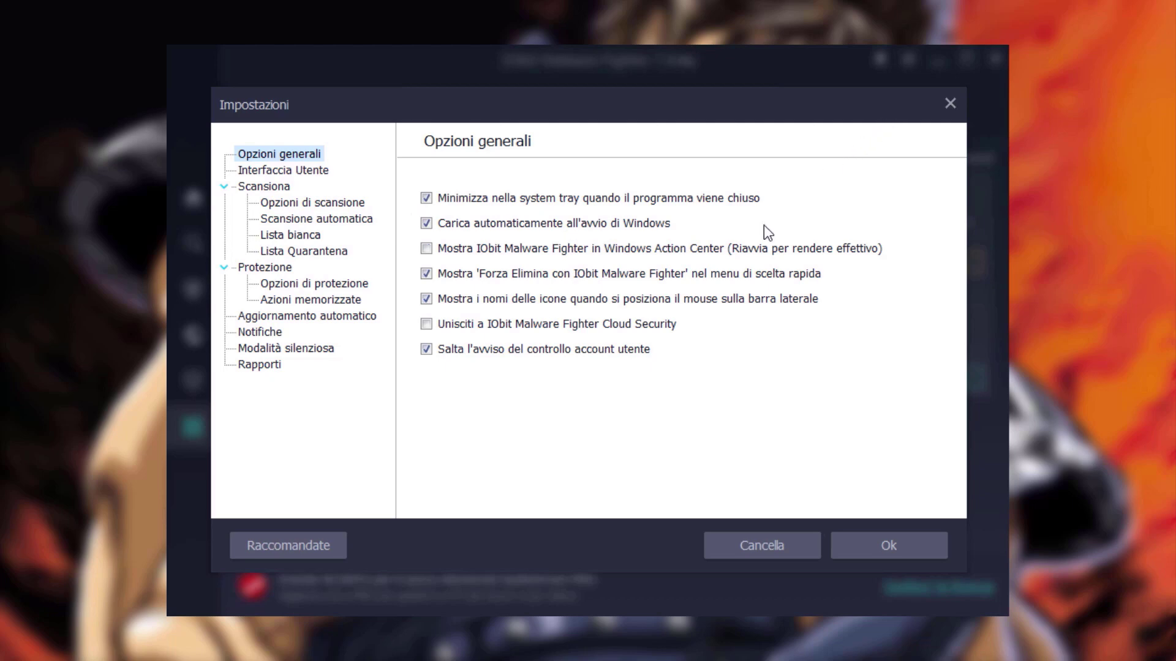
left_click(764, 226)
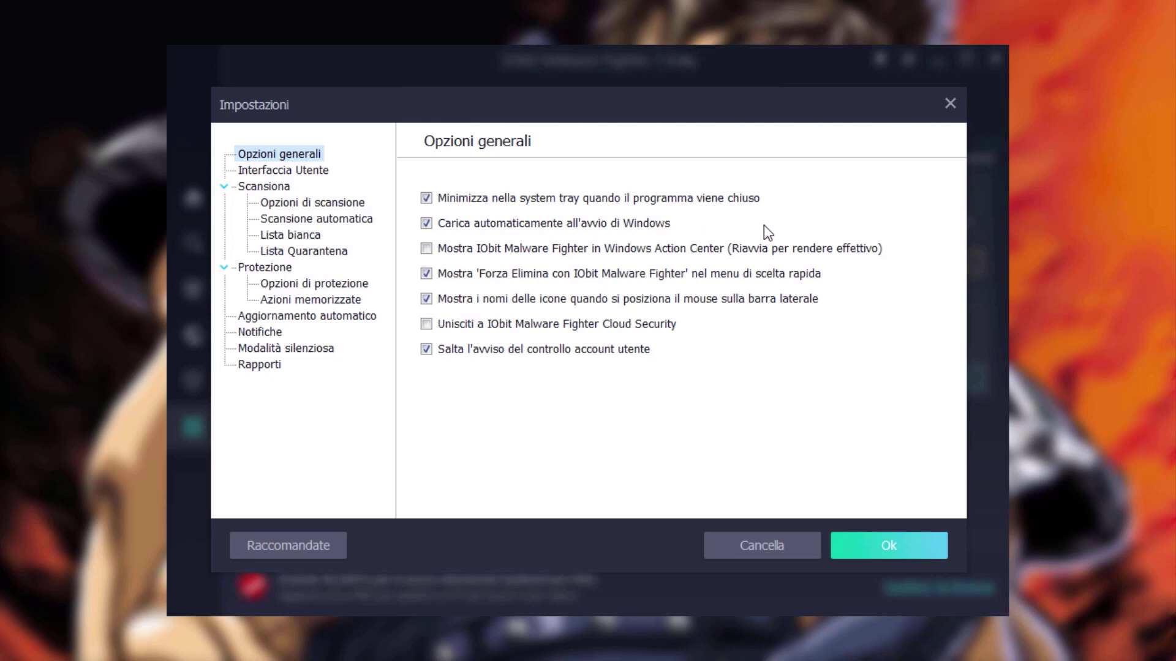
left_click(315, 175)
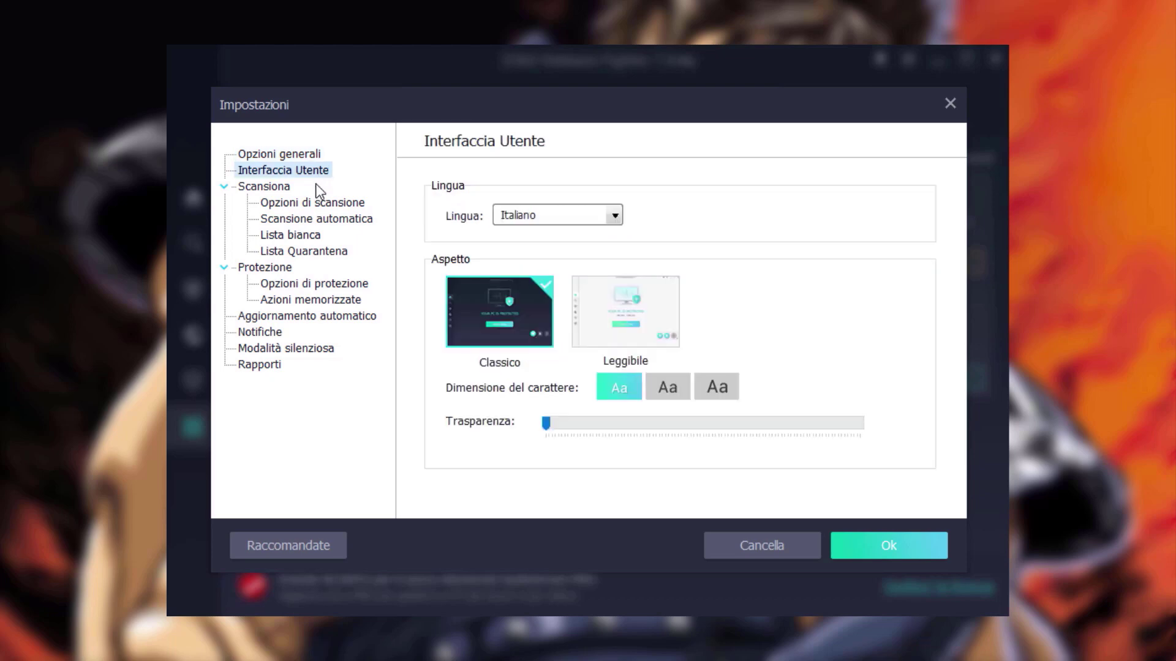
- Set the scan priority to priorità alta in the Opzioni di scansione
left_click(317, 207)
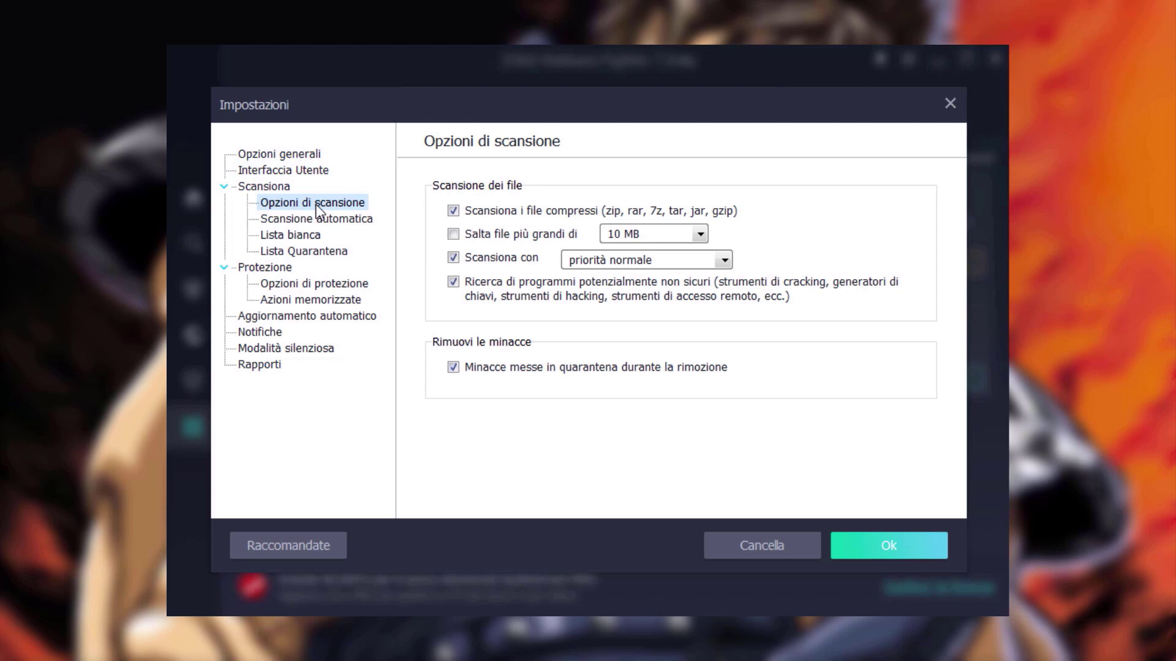
left_click(721, 263)
left_click(720, 312)
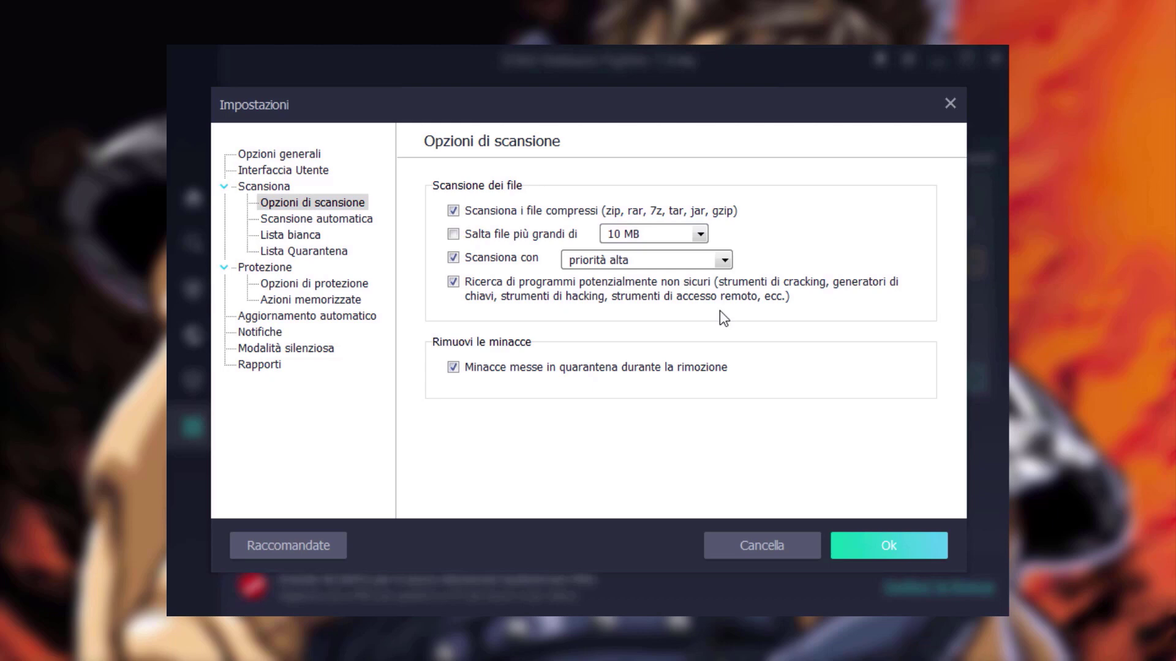
- Examine the automatic scan, whitelist, quarantine, protection, stored actions, automatic update, notification and silent mode settings
left_click(317, 217)
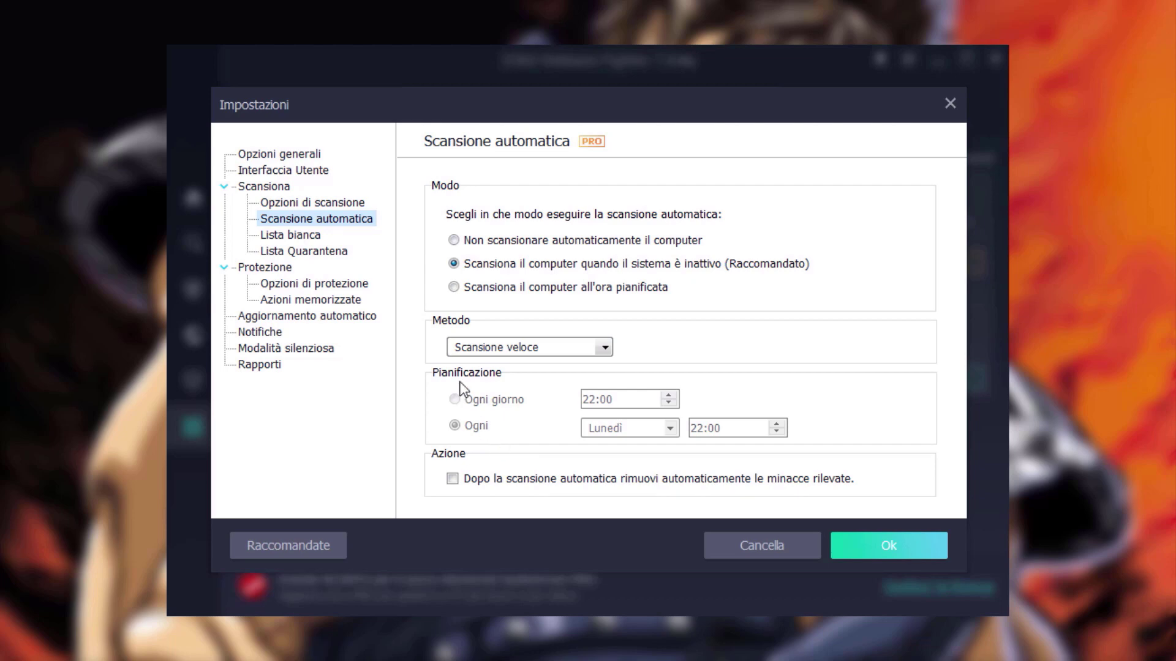
left_click(298, 235)
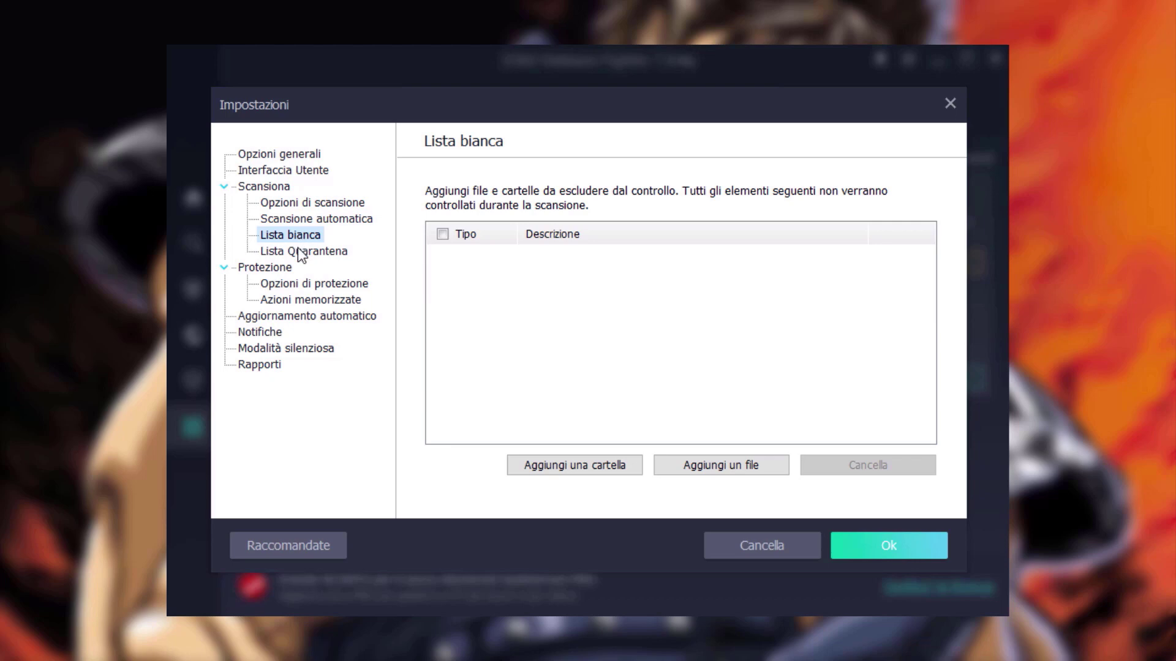
left_click(298, 251)
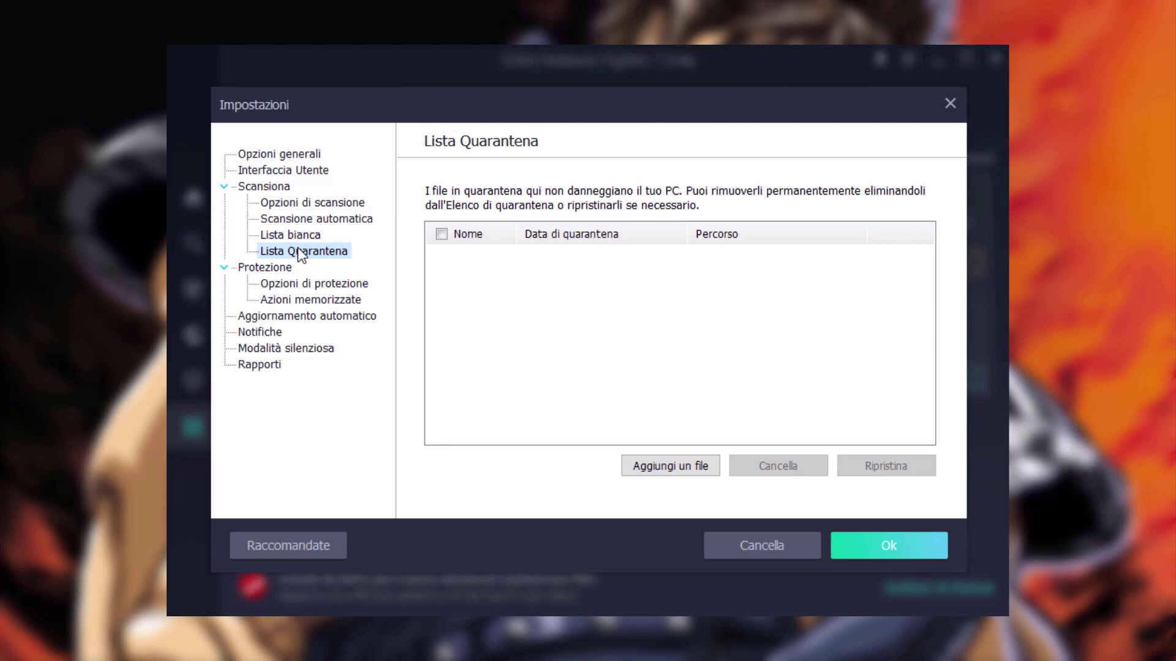
left_click(302, 284)
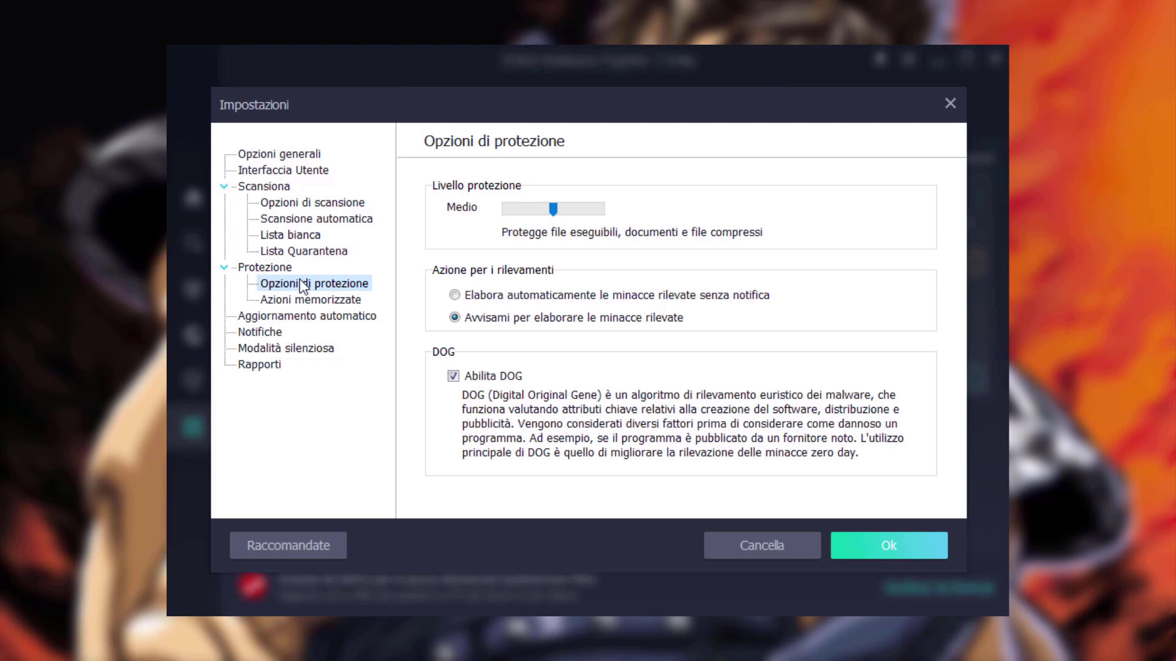
left_click(308, 302)
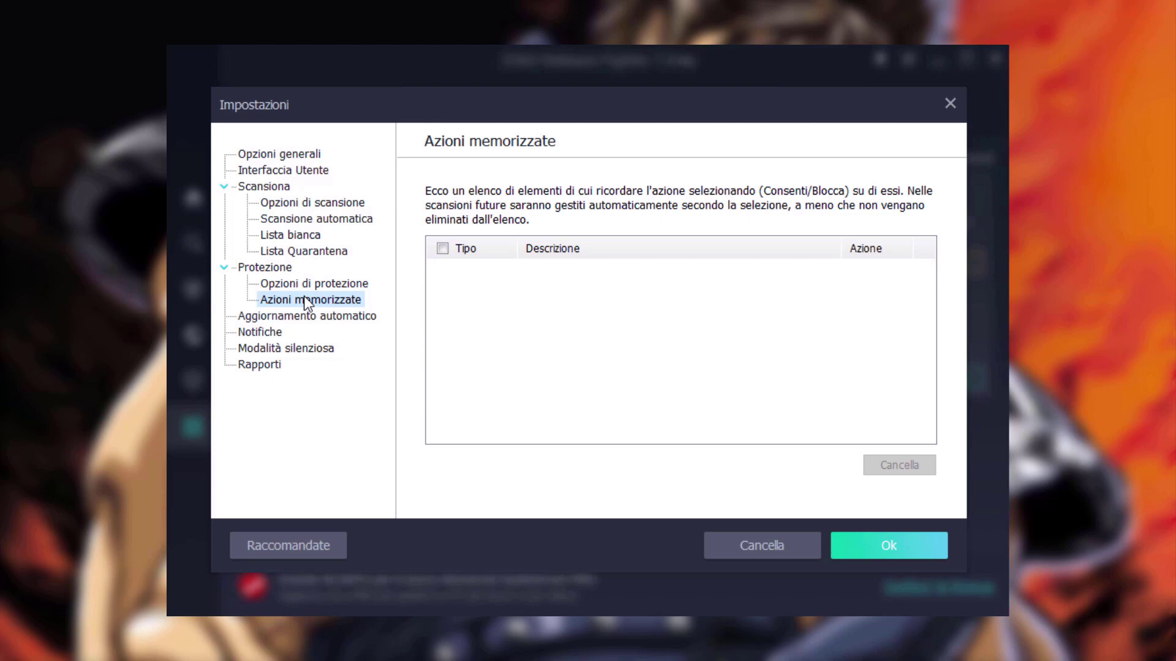
left_click(306, 316)
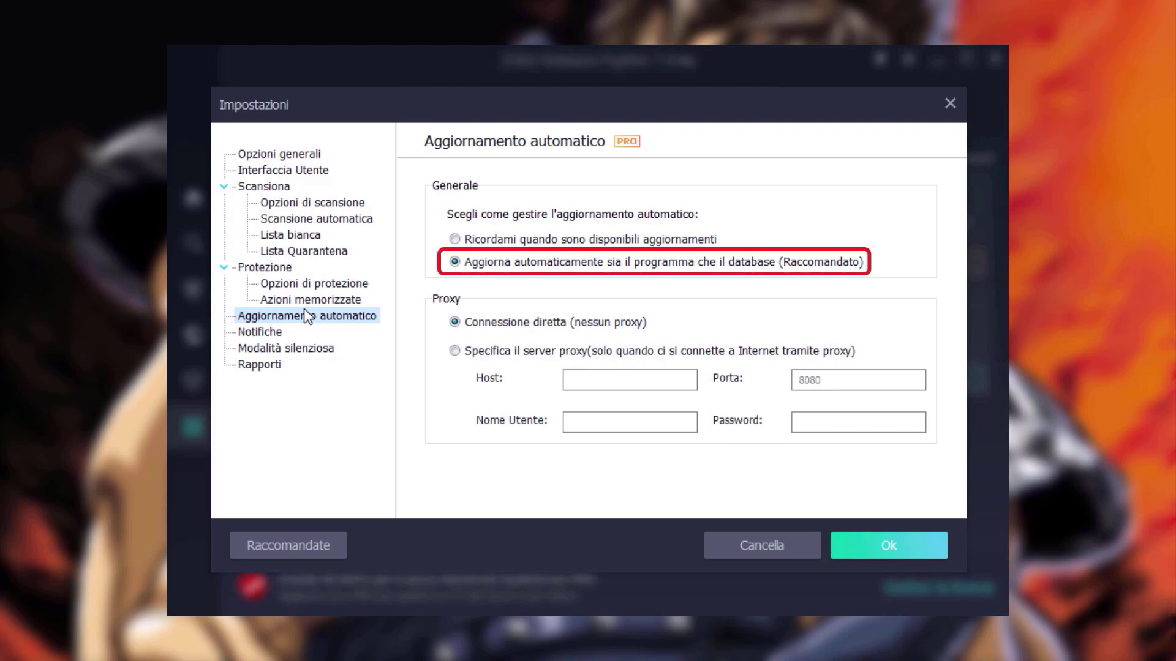
left_click(303, 328)
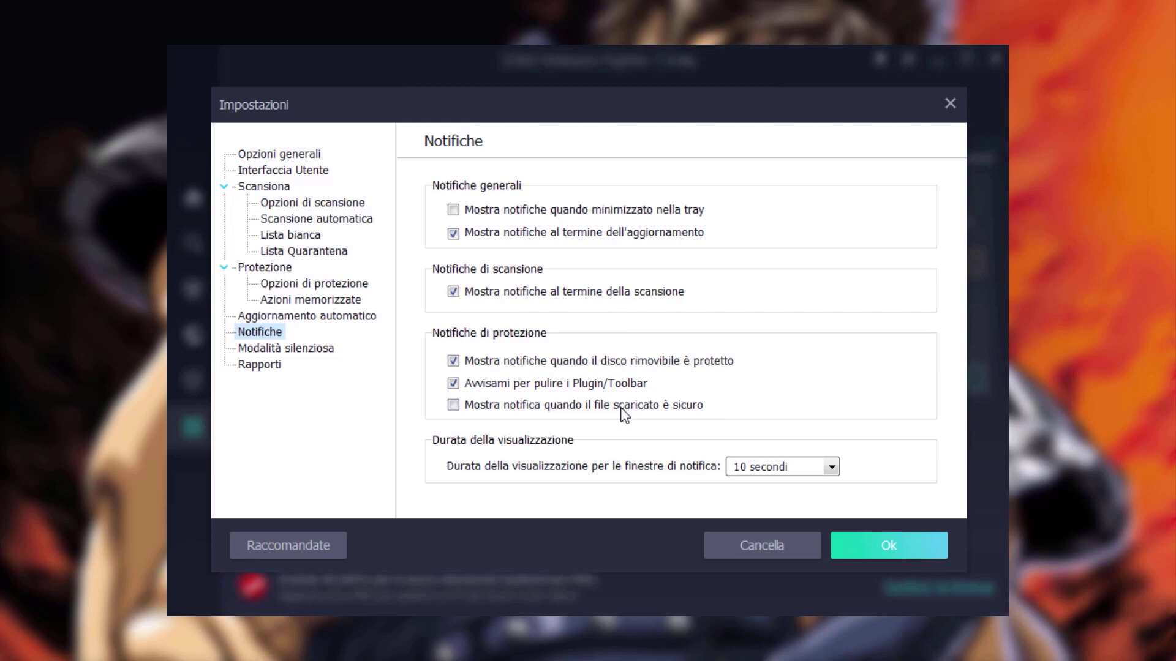
left_click(309, 349)
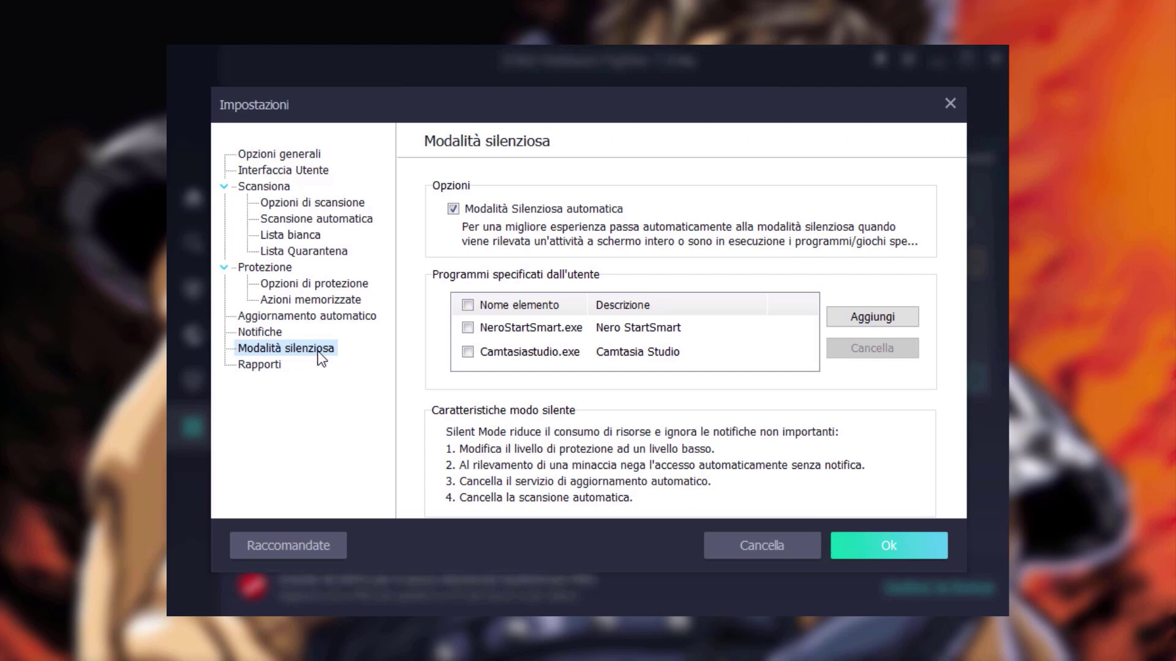
- Set the maximum number of logs to 5 in the Rapporti settings and save the settings
left_click(260, 366)
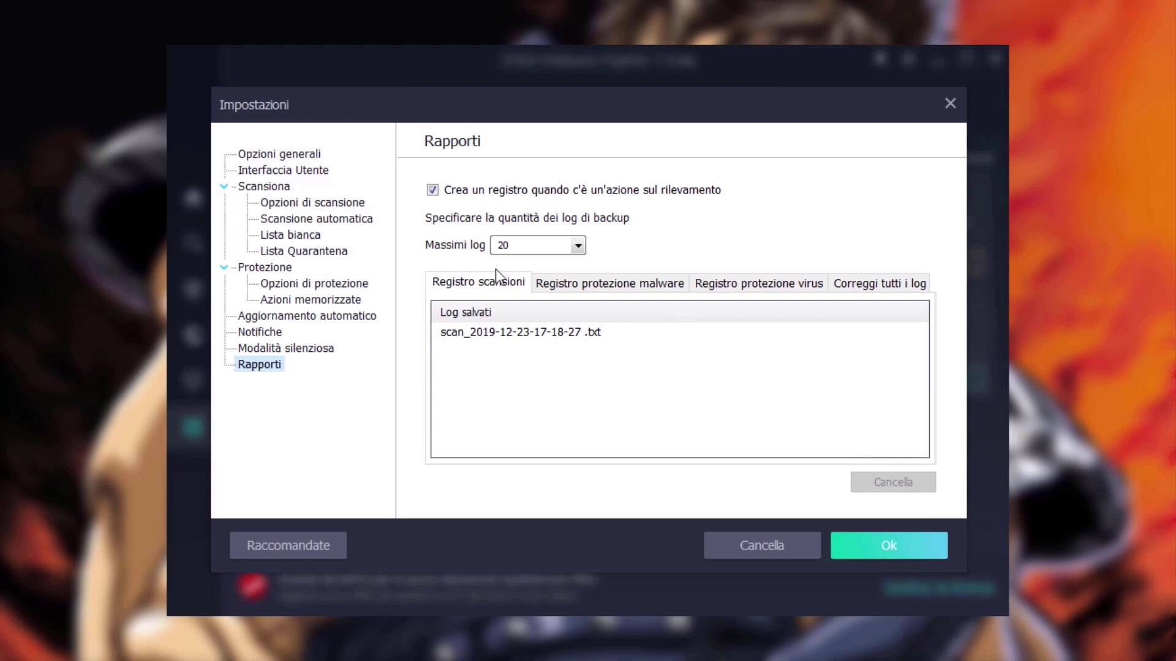
left_click(583, 252)
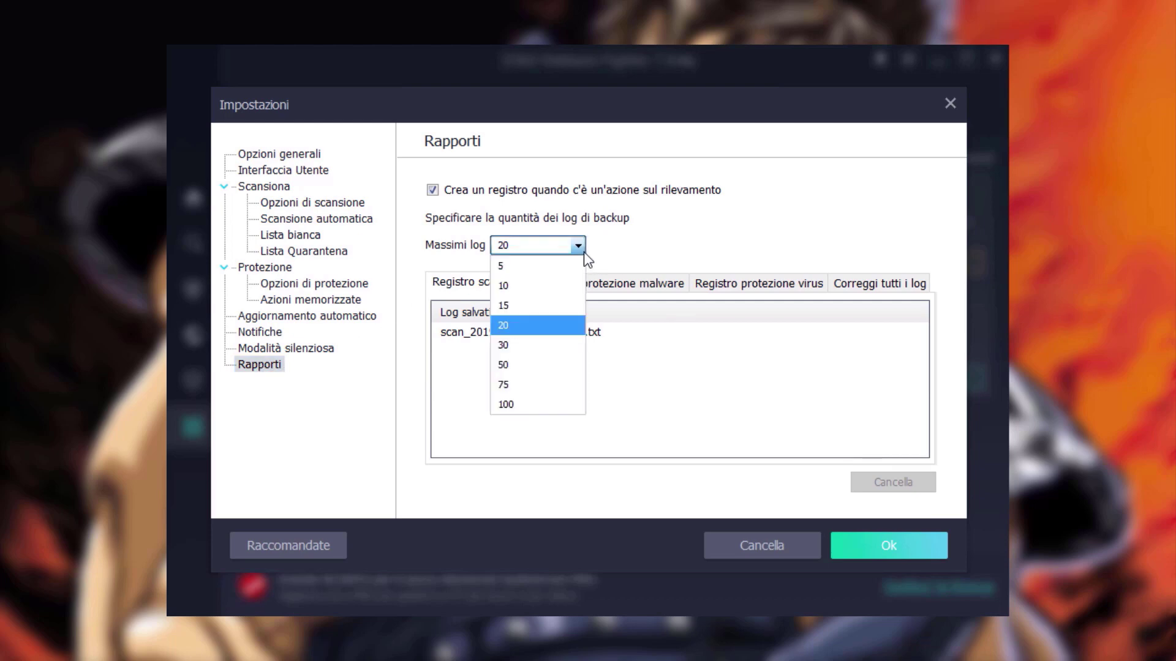
left_click(584, 260)
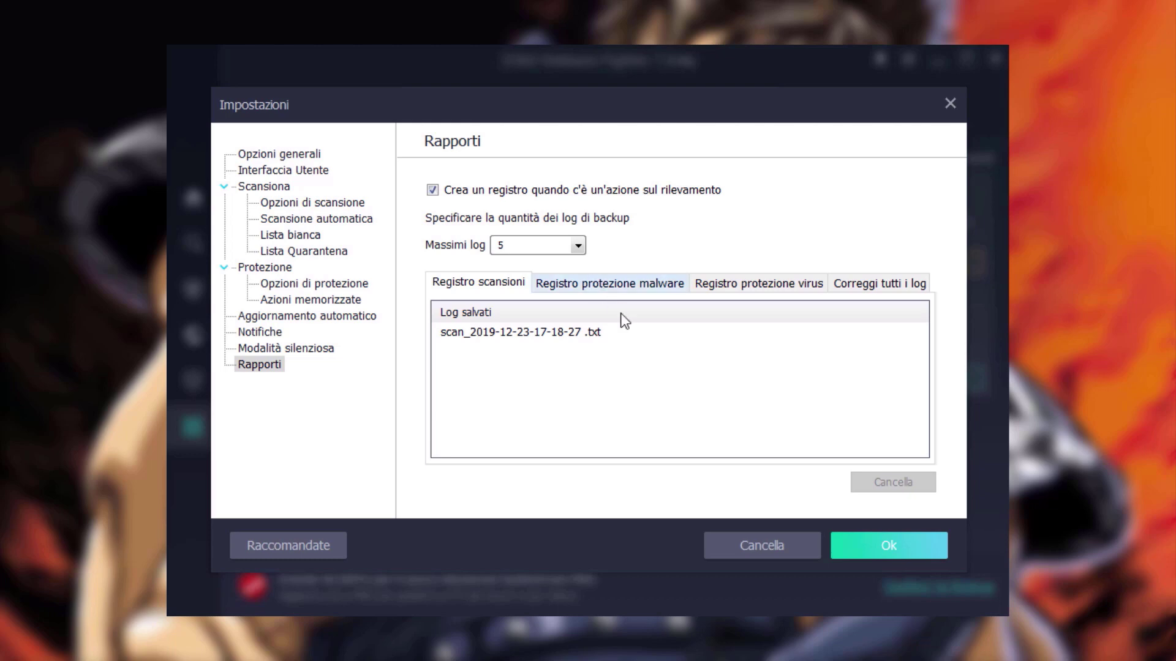
left_click(872, 545)
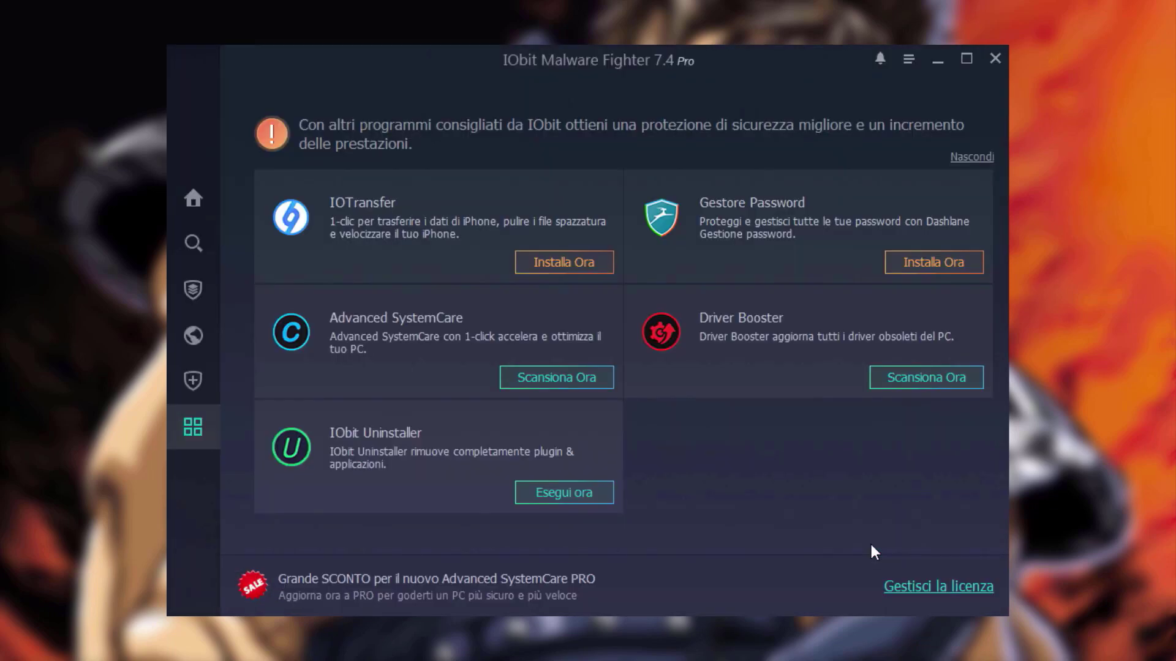